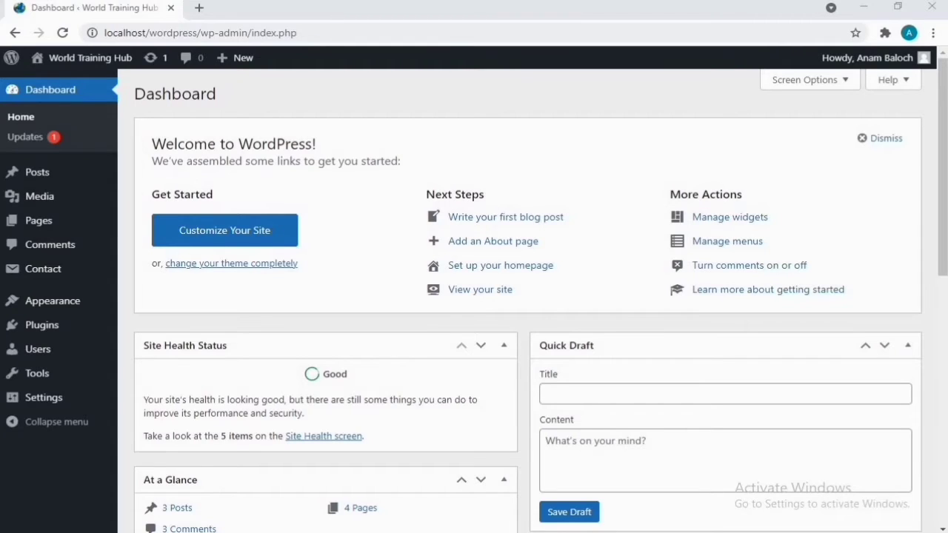
Step: Open the World Training Hub public site in a new browser tab
left_click(89, 58, "ctrl")
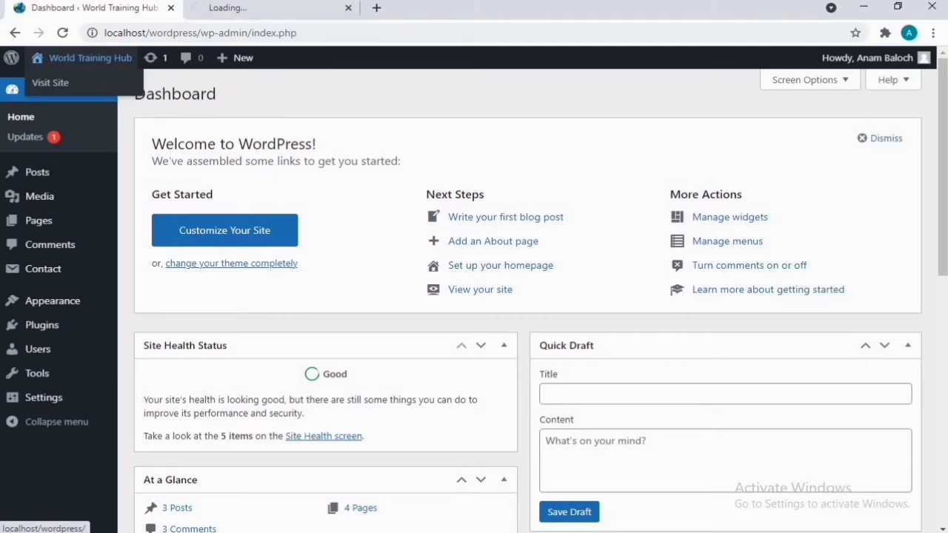
Step: Browse the public site's Contact Us page and its form, then go back to the Dashboard
left_click(252, 9)
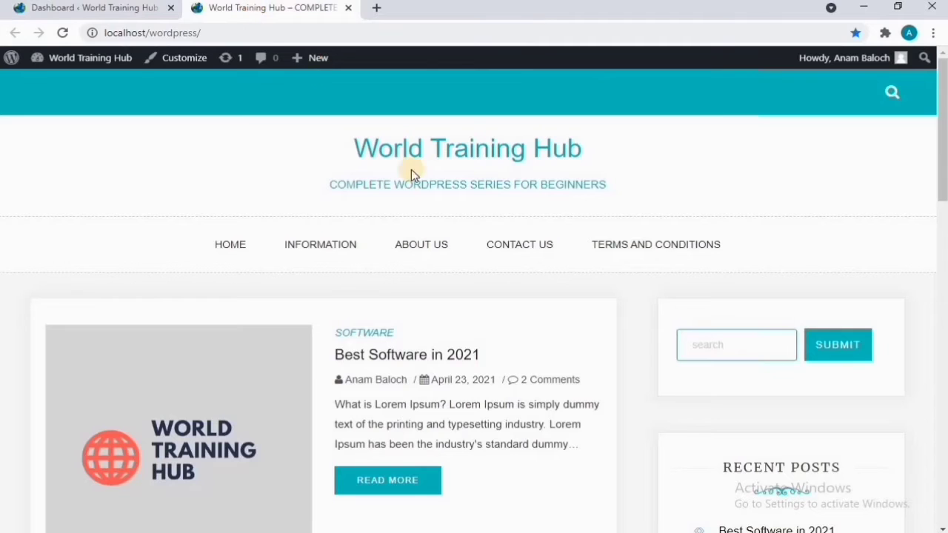
left_click(526, 248)
scroll(480, 317, "down", 5)
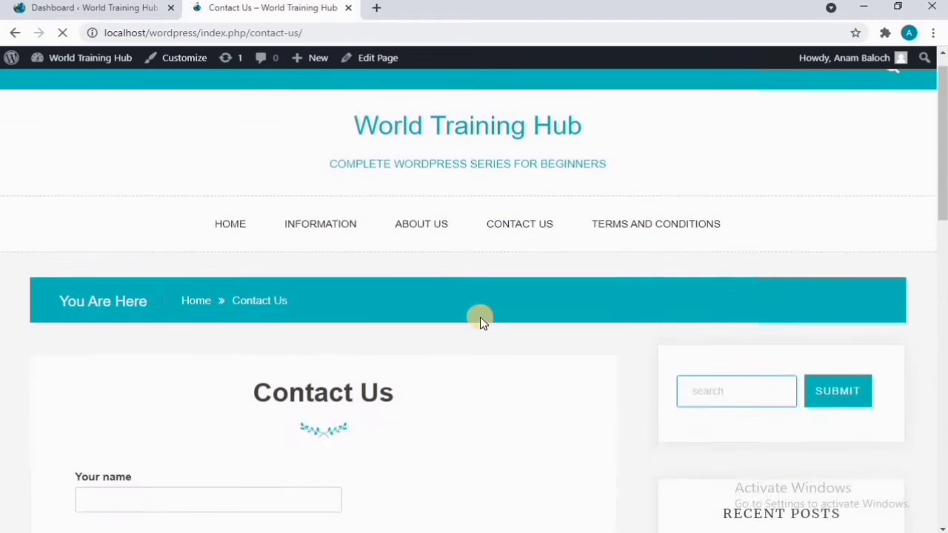
scroll(463, 307, "down", 1)
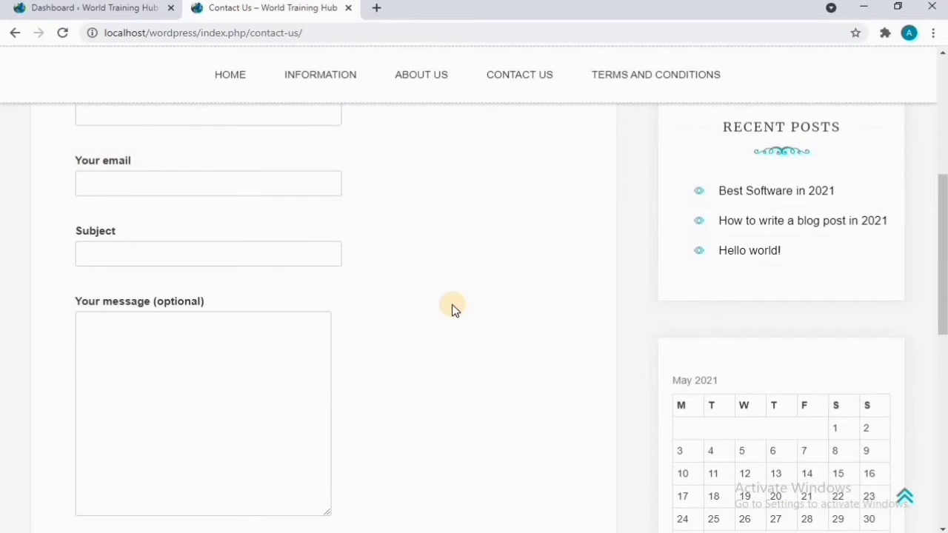
scroll(454, 309, "down", 2)
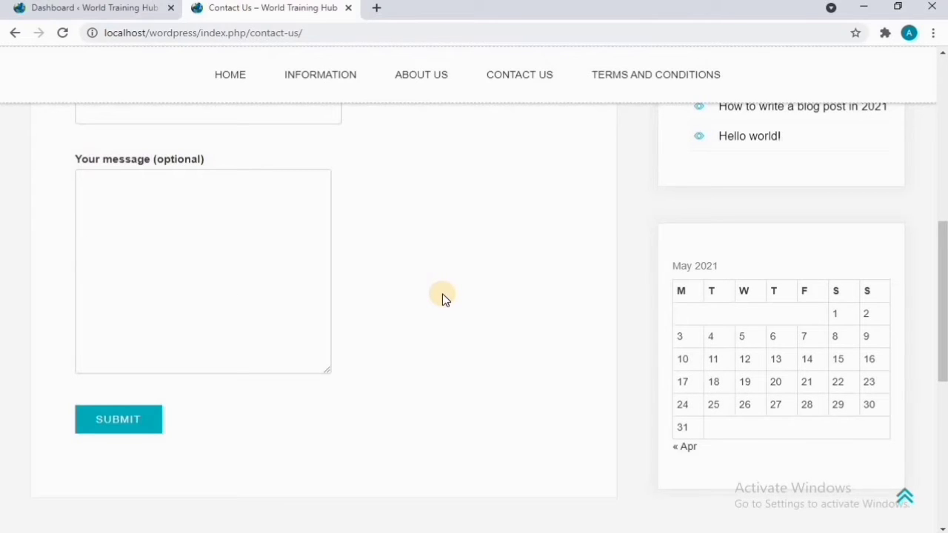
left_click(131, 13)
mouse_move(70, 355)
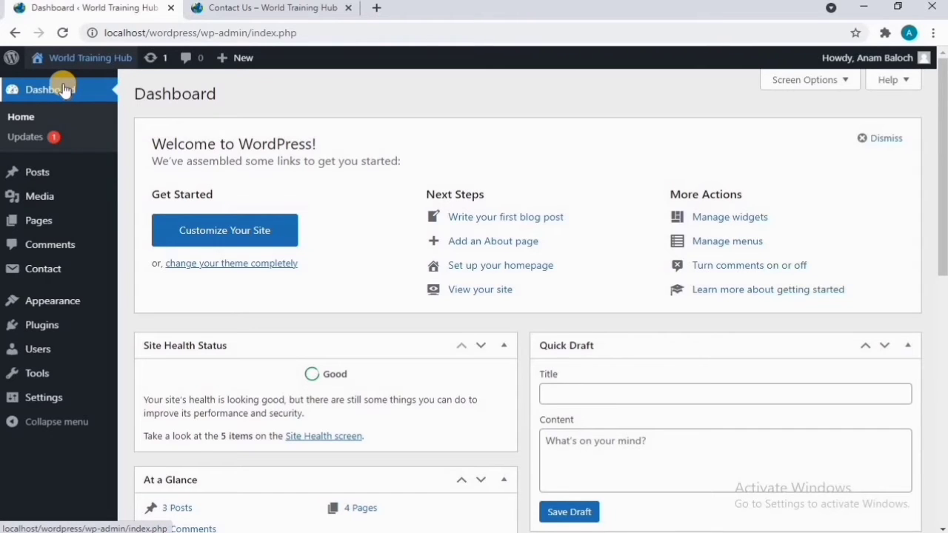
mouse_move(51, 350)
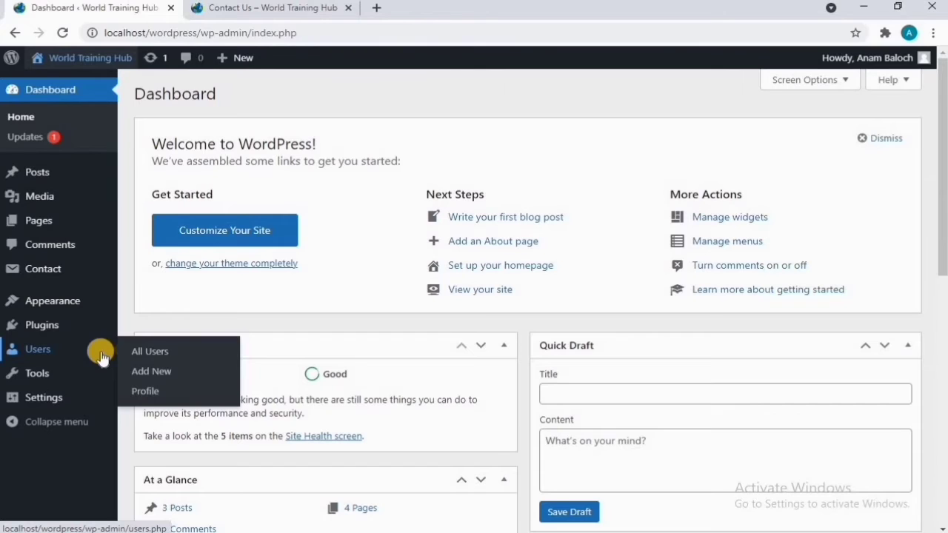
Step: Show the All Users list and highlight the Role column with its single Administrator
left_click(157, 353)
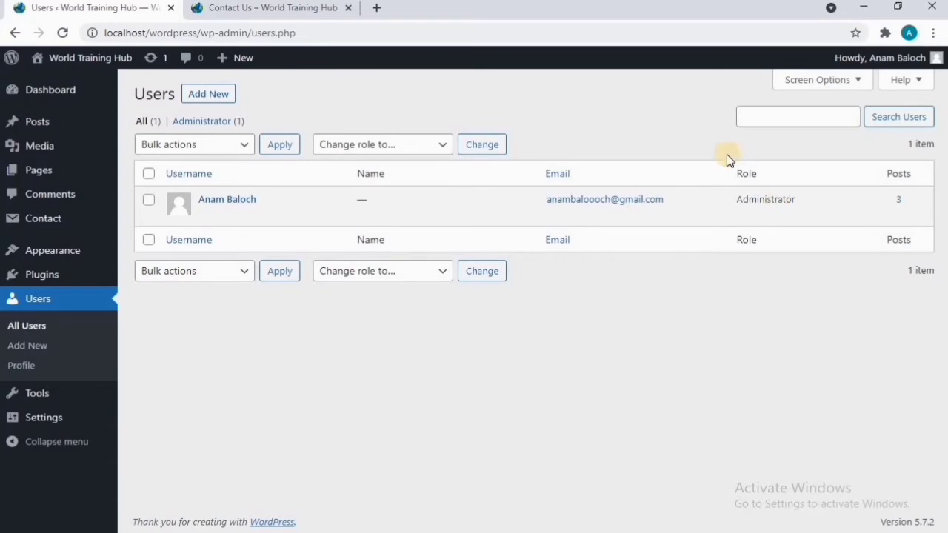
left_click_drag(738, 173, 766, 177)
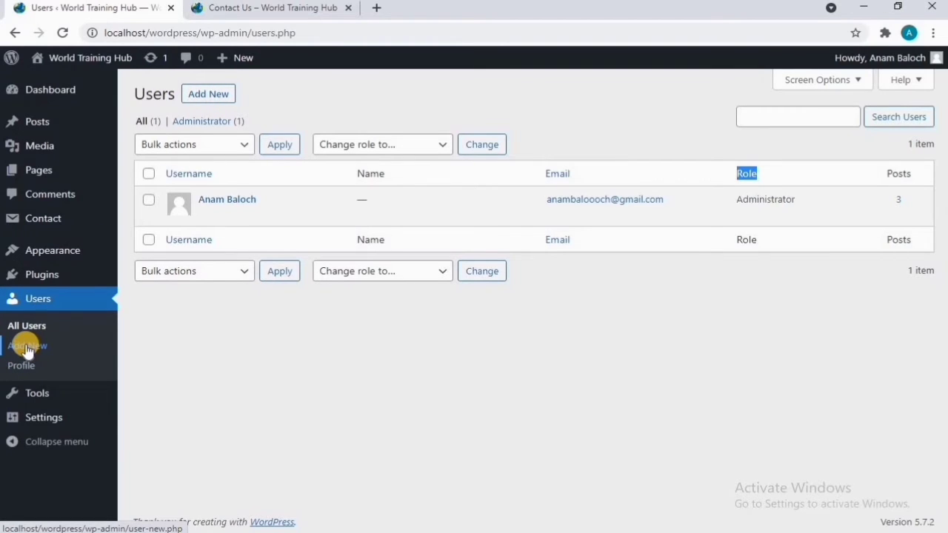
Step: Start a new user from Add New and highlight the Add New User heading
left_click(208, 95)
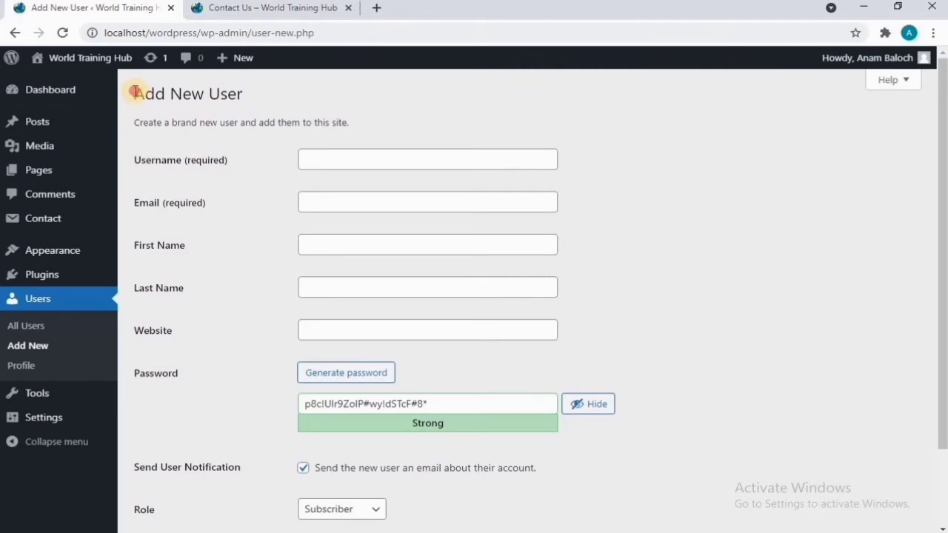
left_click_drag(132, 92, 282, 100)
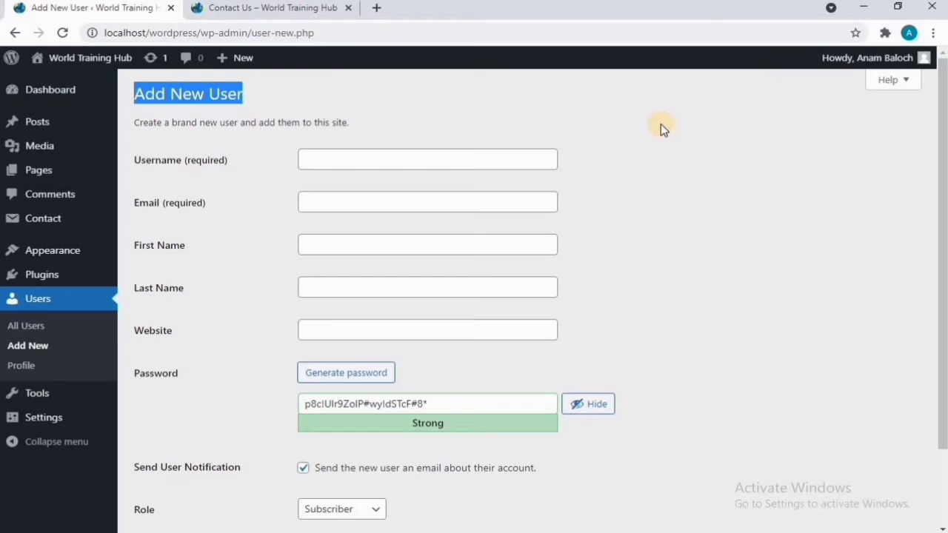
scroll(662, 124, "down", 2)
Step: Enter username 'Author' and fill the email address from a saved browser entry
left_click(367, 162)
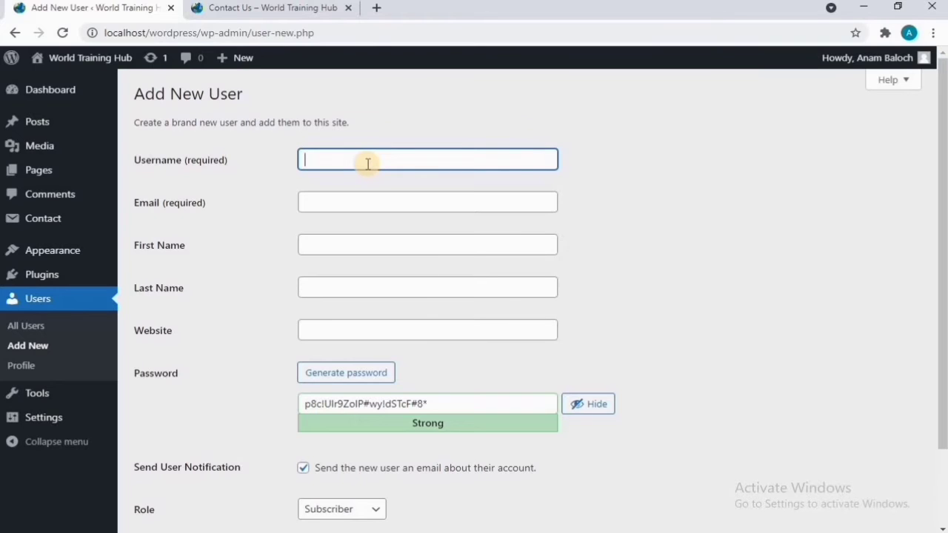
type("A")
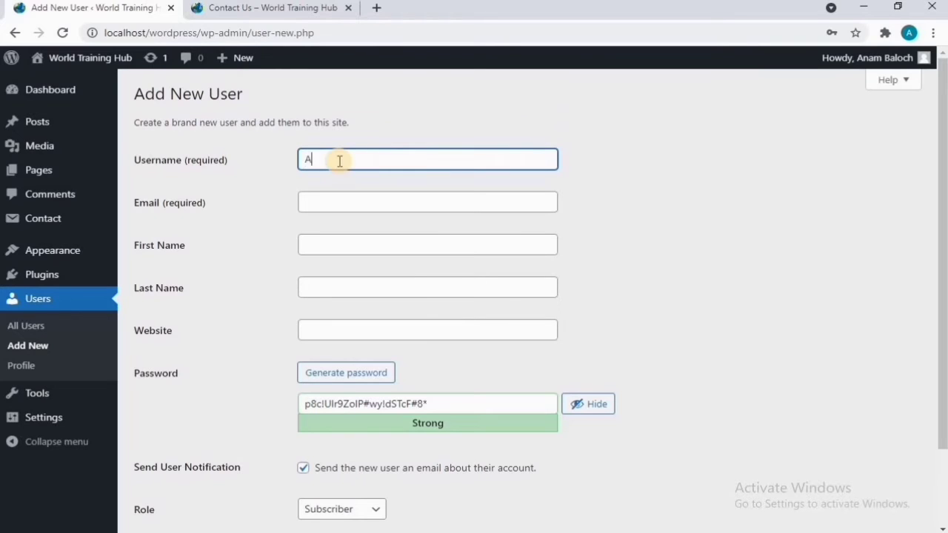
type("uthor")
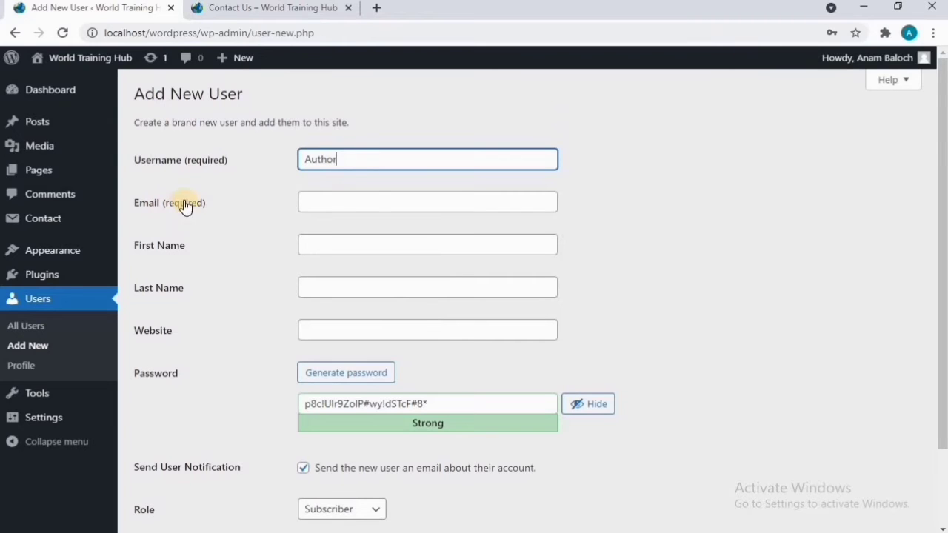
left_click(339, 198)
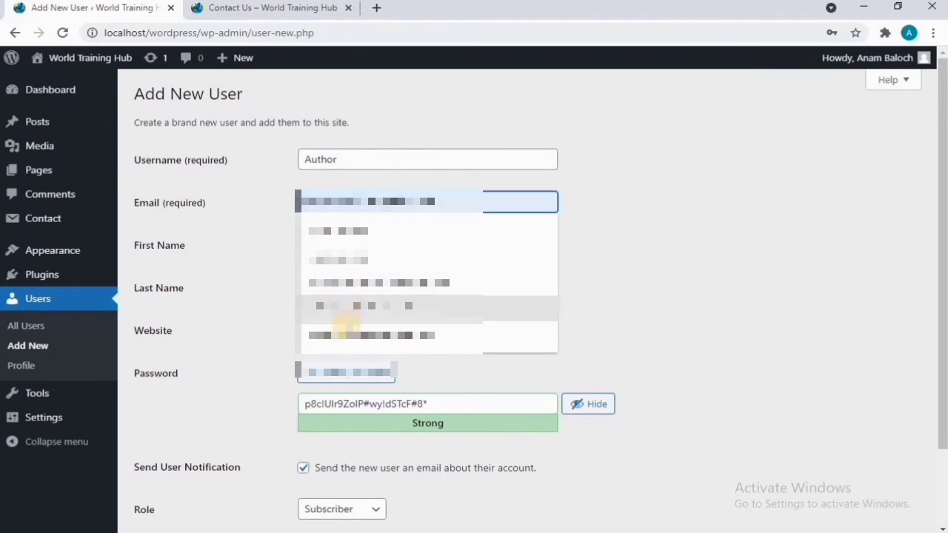
left_click(347, 334)
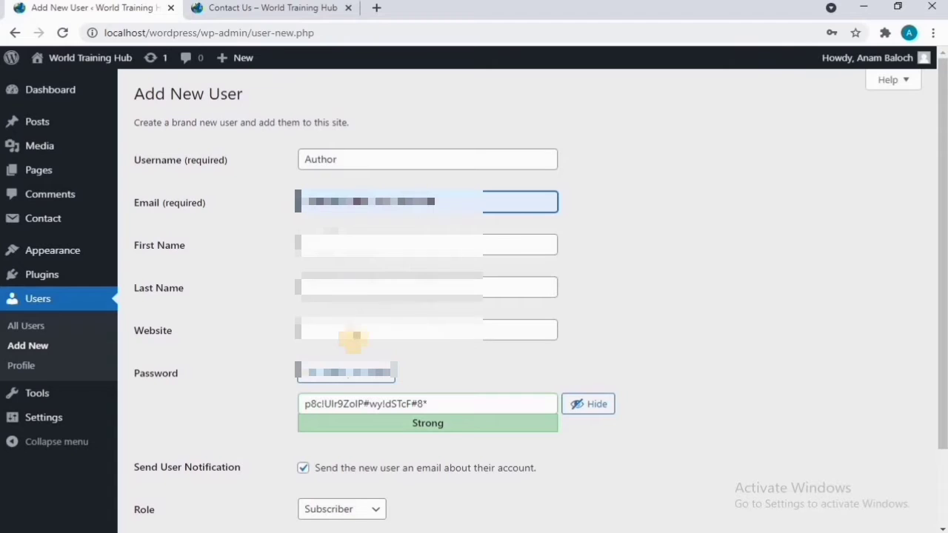
Step: Enter the new user's first name and last name
left_click(416, 250)
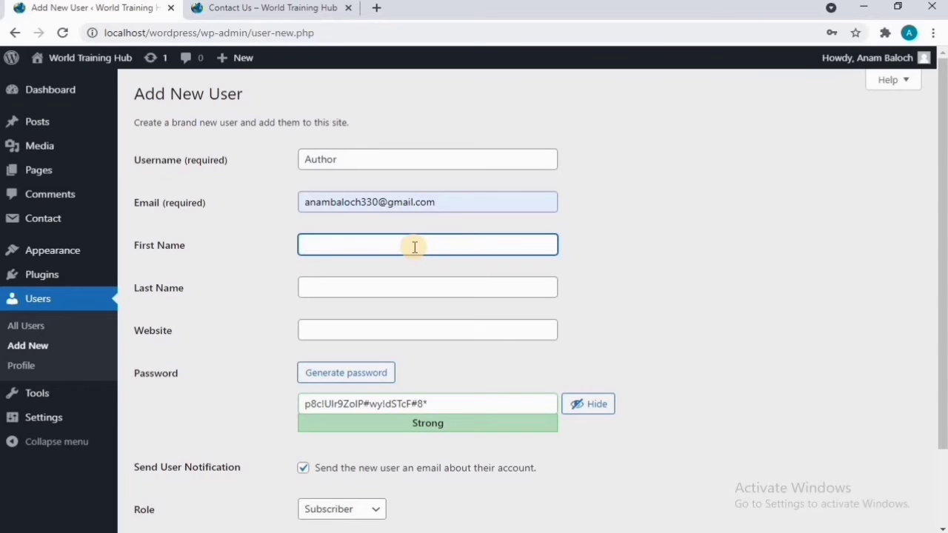
left_click(426, 287)
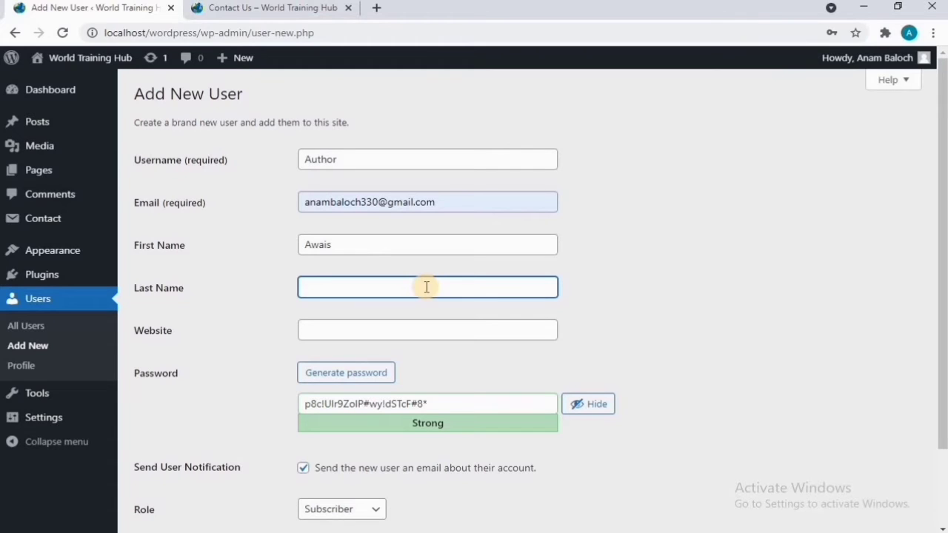
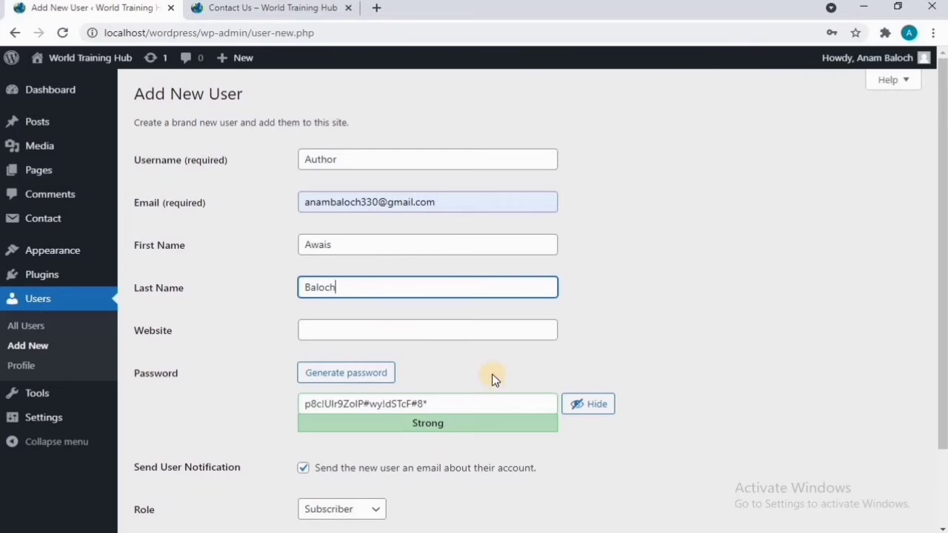
Step: Replace the generated password with a simple numeric one and confirm weak-password use
scroll(471, 372, "down", 1)
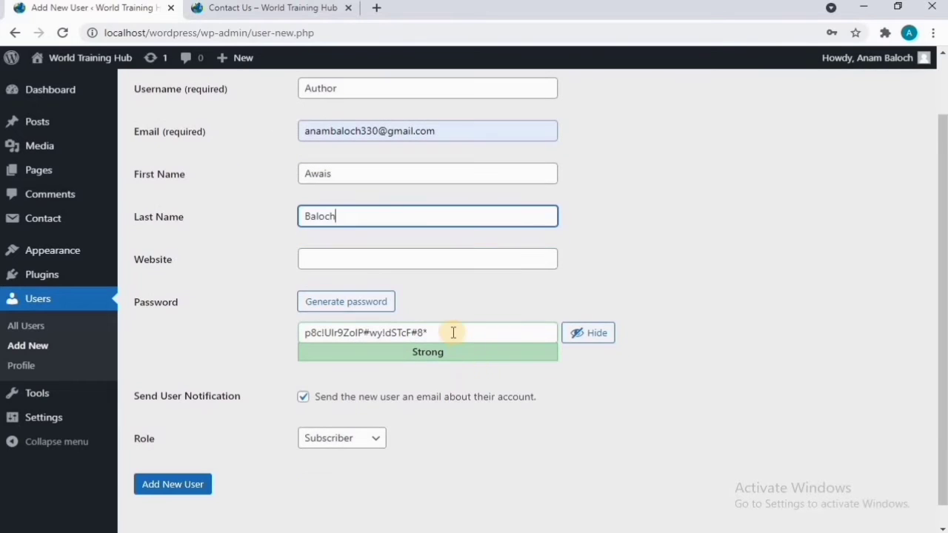
left_click_drag(441, 332, 304, 333)
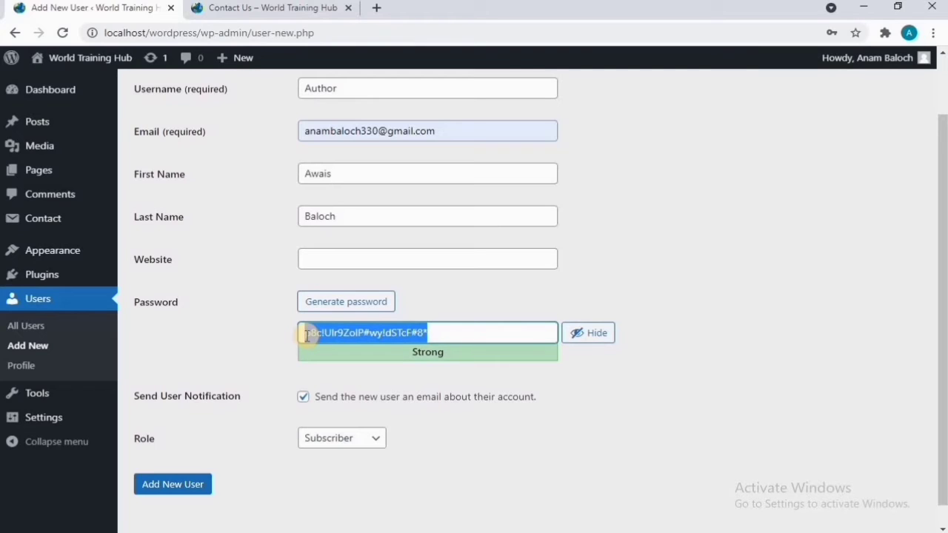
type("123")
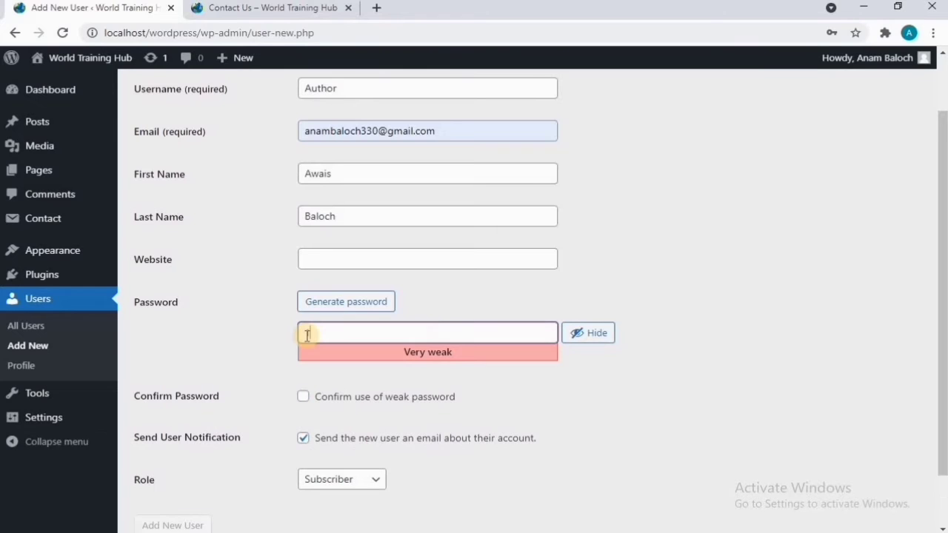
type("3")
key("BackSpace")
type("45")
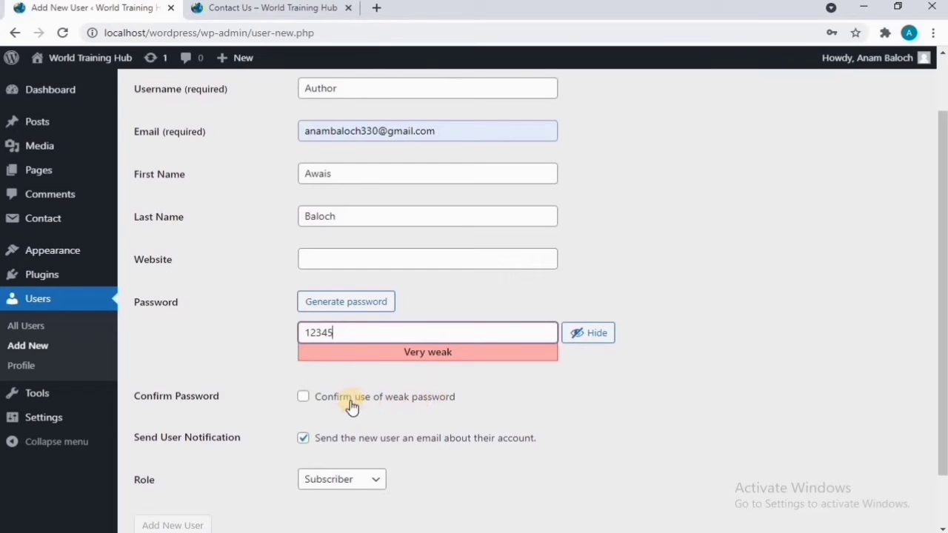
left_click(303, 397)
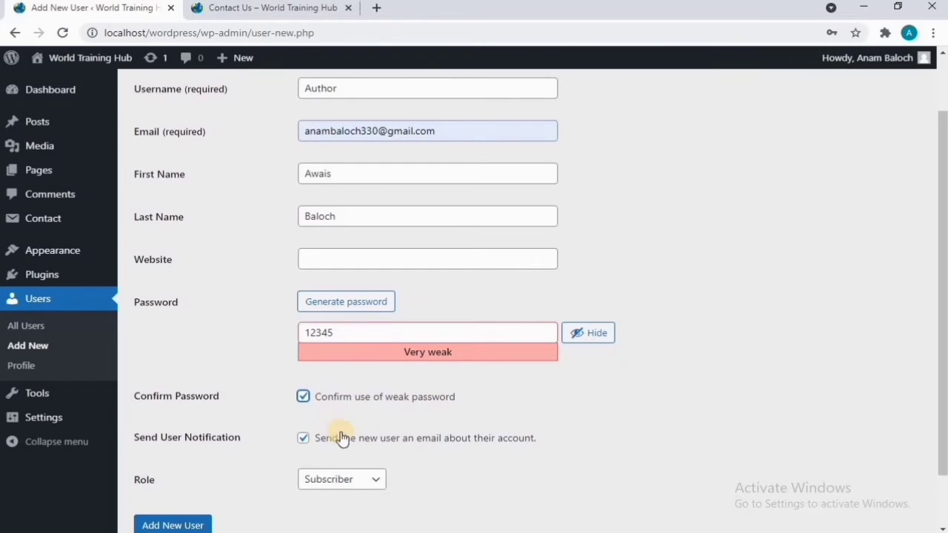
scroll(337, 435, "down", 1)
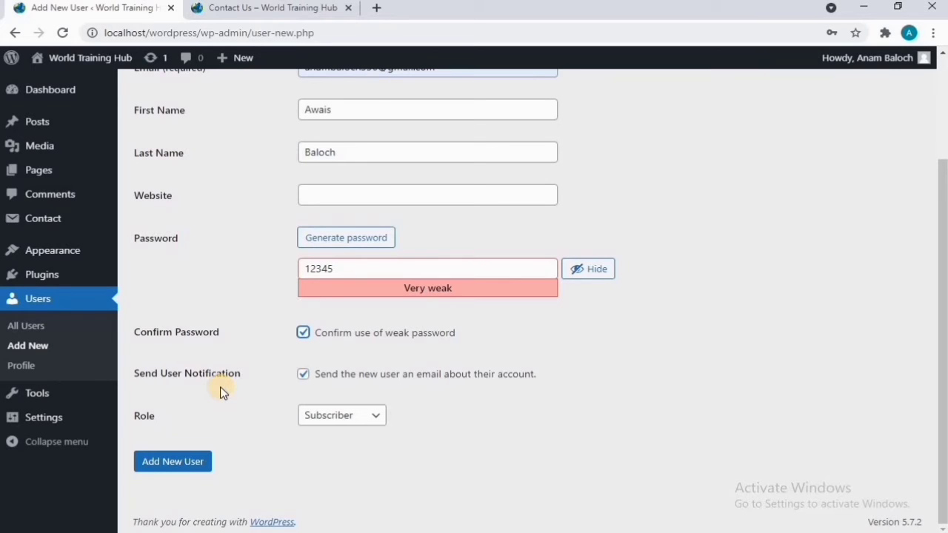
Step: Turn off the new-user notification email, set the role to Author, and add the user
left_click(302, 376)
left_click(375, 419)
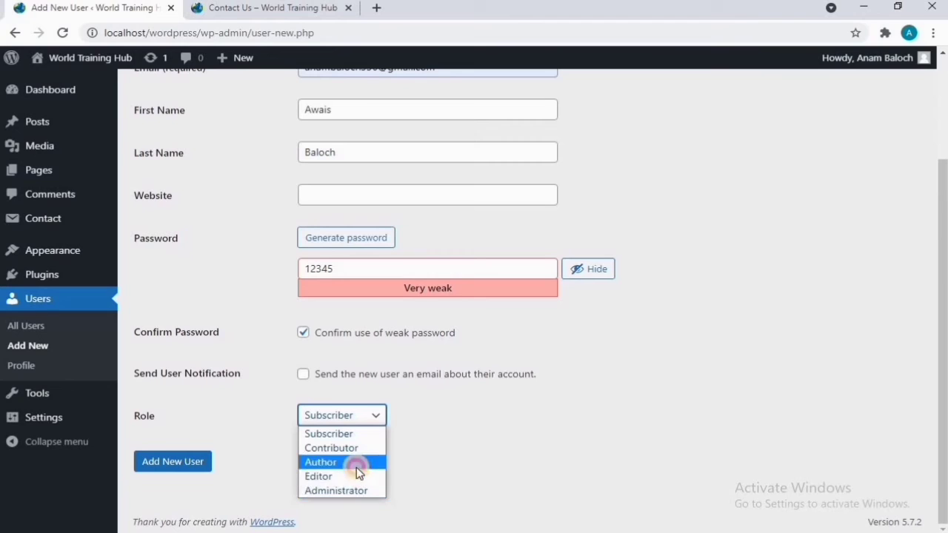
left_click(357, 467)
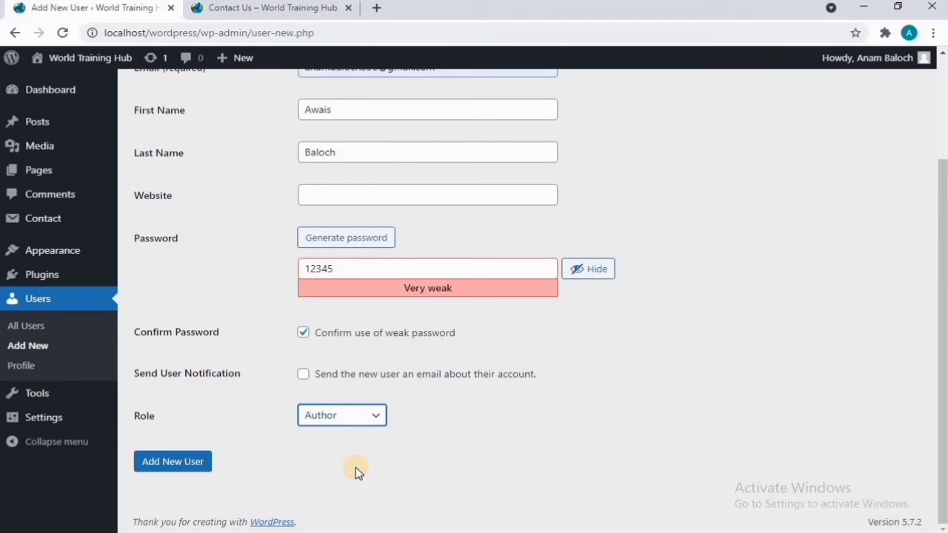
left_click(170, 462)
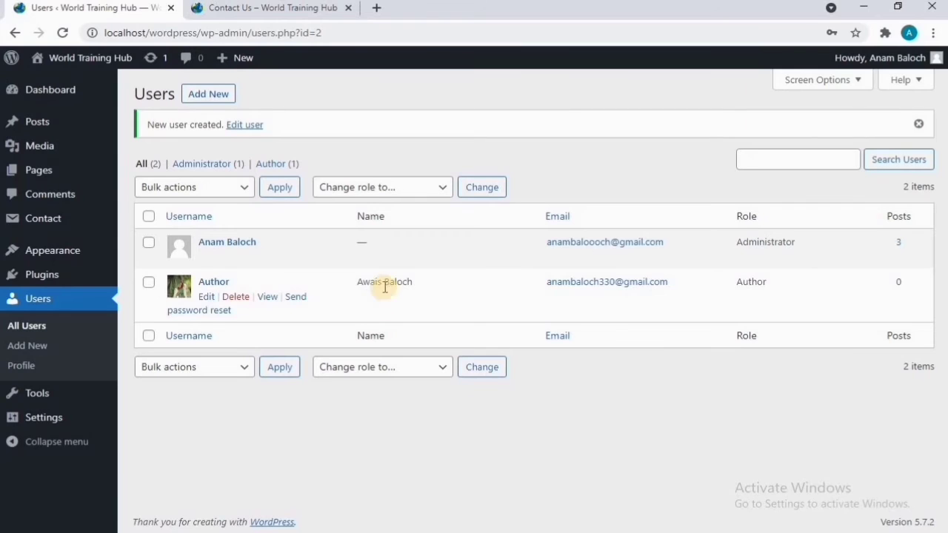
Step: Log out of the administrator account from the Howdy account menu
mouse_move(934, 58)
left_click(872, 131)
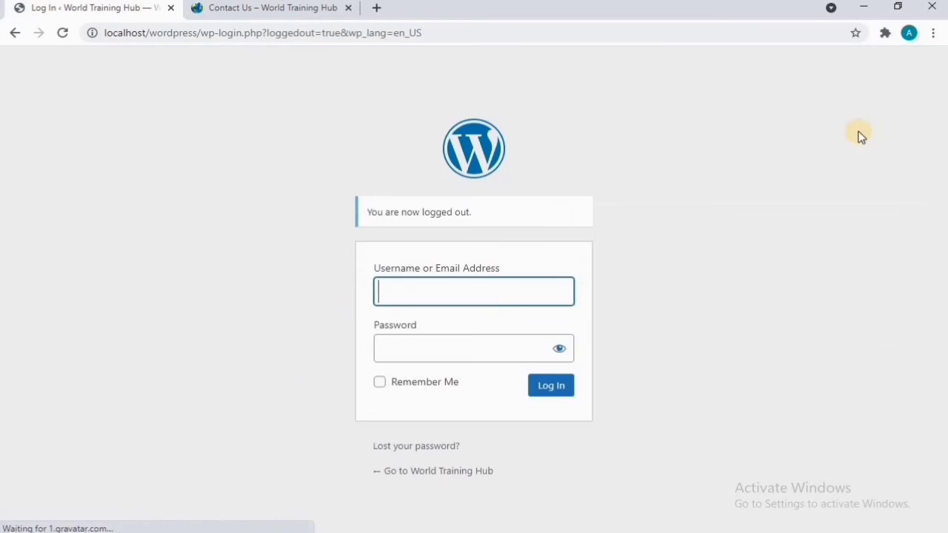
Step: Sign in as username 'Author' with its password, revealing the password before logging in
left_click(454, 290)
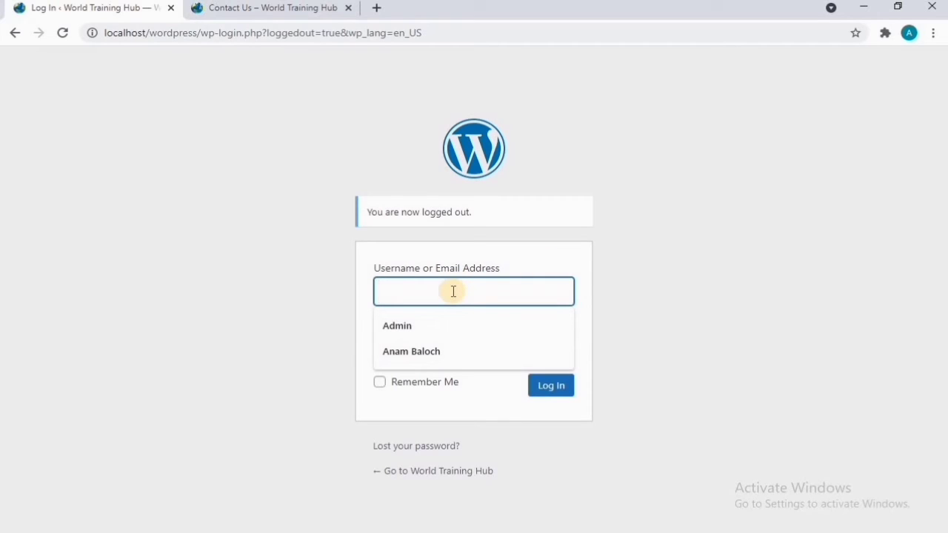
type("Au")
type("thor")
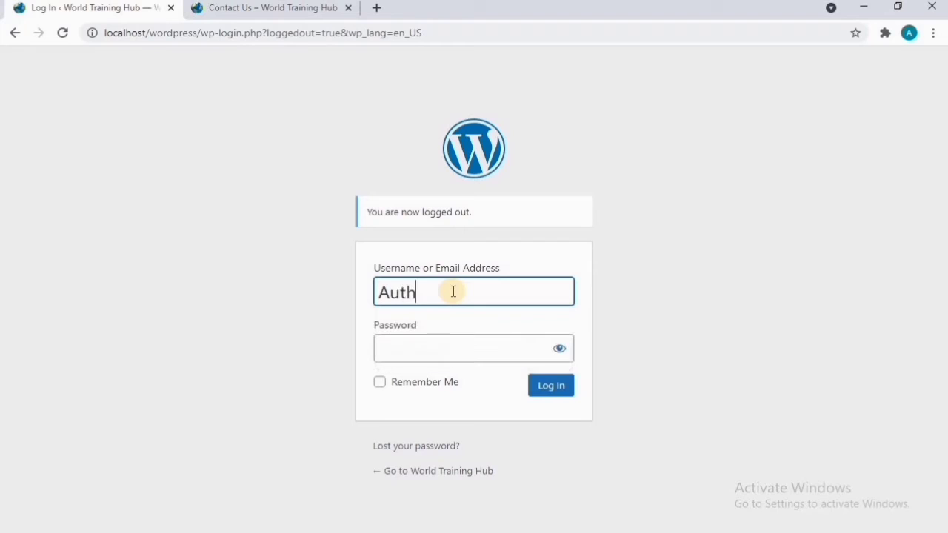
left_click(459, 342)
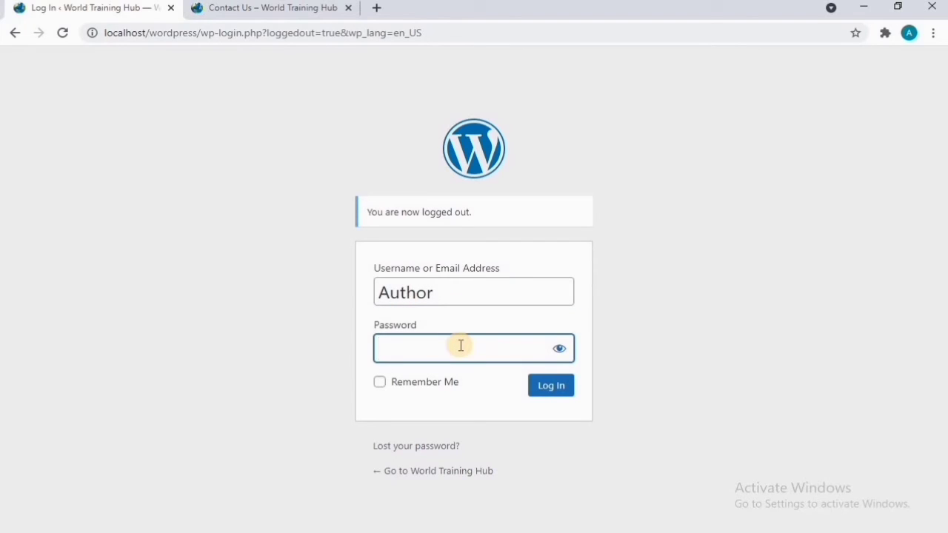
type("•••••")
left_click(563, 349)
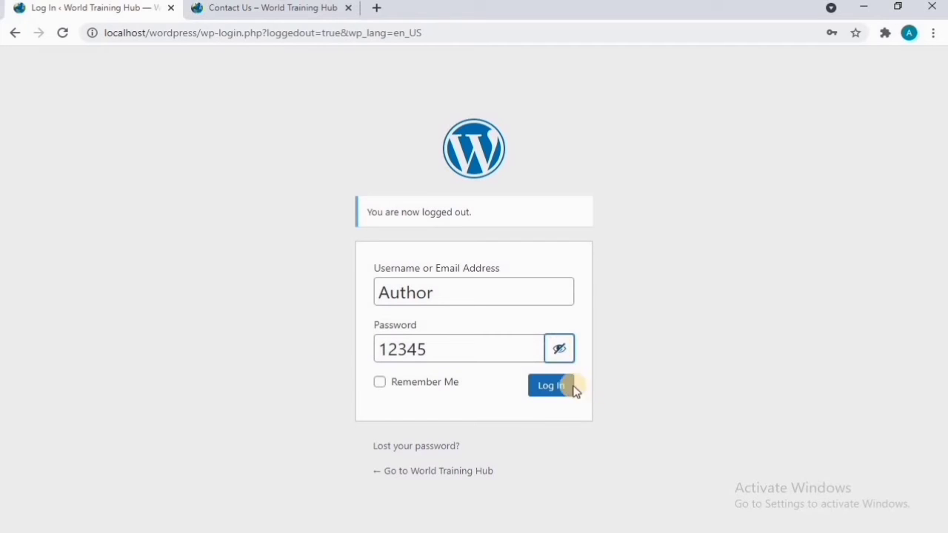
left_click(559, 391)
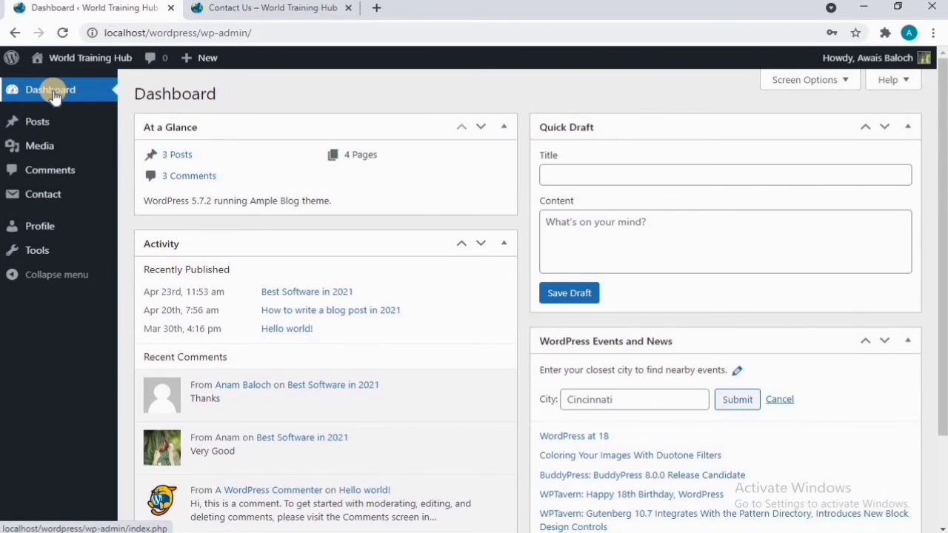
Step: As the Author, go to Posts and start a new blank draft post
left_click(36, 122)
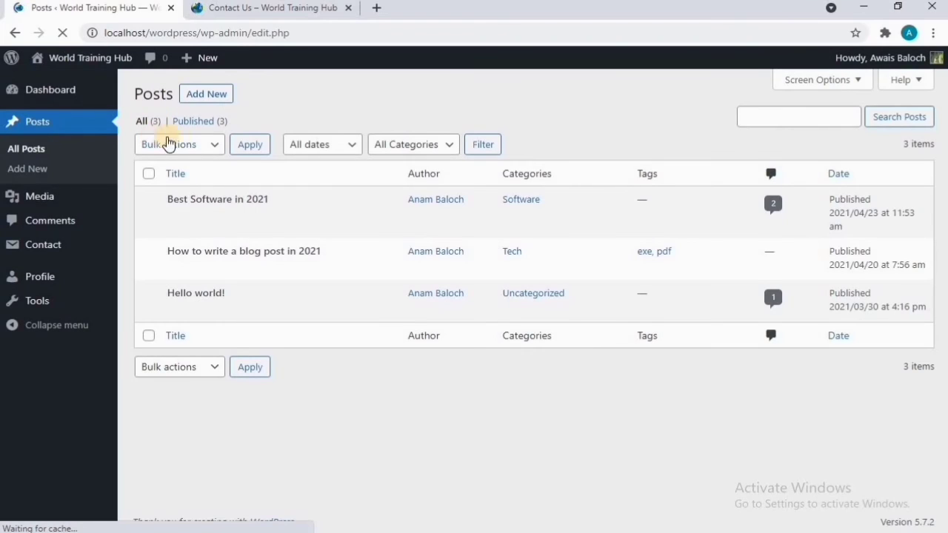
left_click(207, 95)
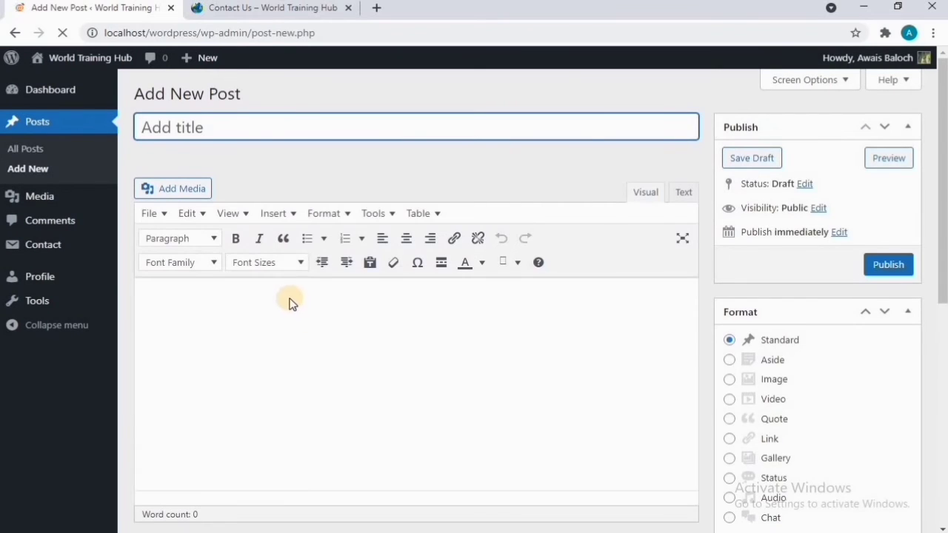
scroll(340, 318, "down", 1)
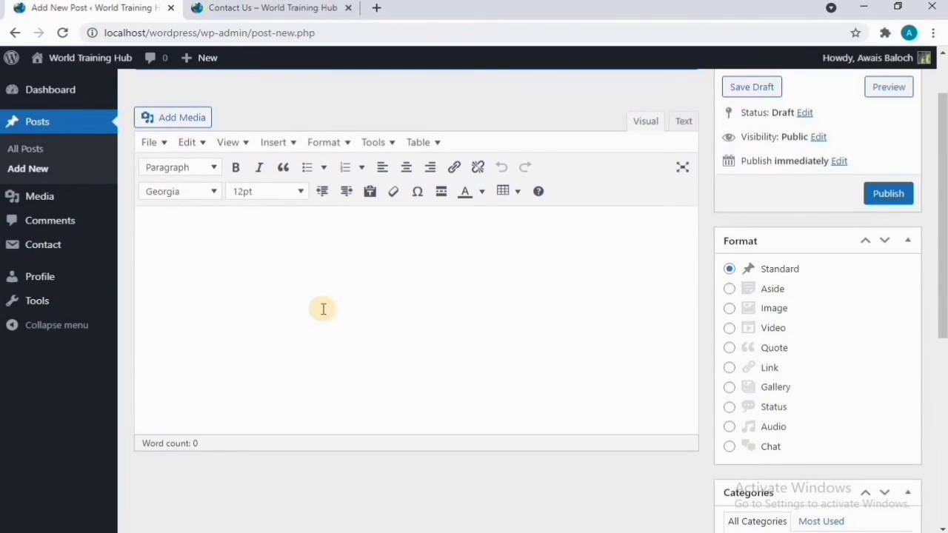
scroll(323, 308, "up", 1)
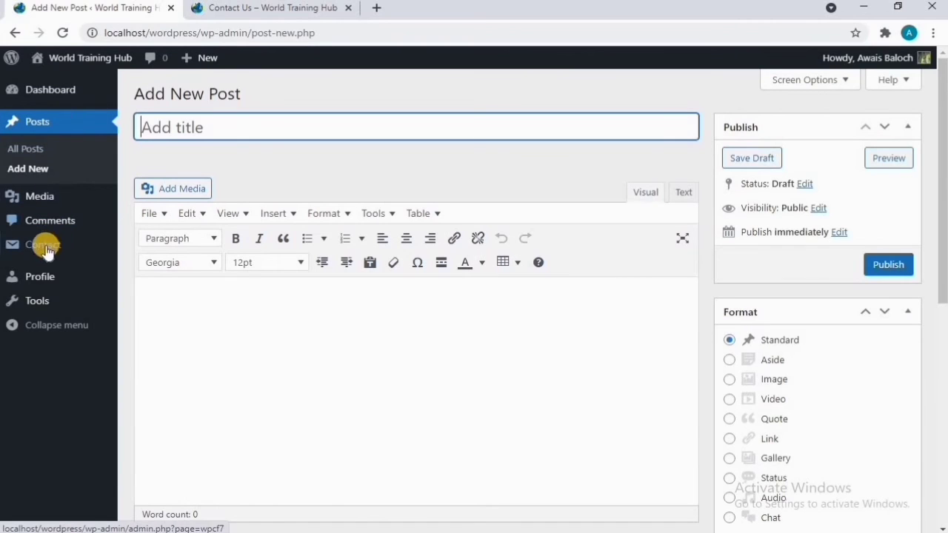
mouse_move(28, 205)
Step: Log out of the Author account and sign in with the saved administrator username and password
mouse_move(927, 59)
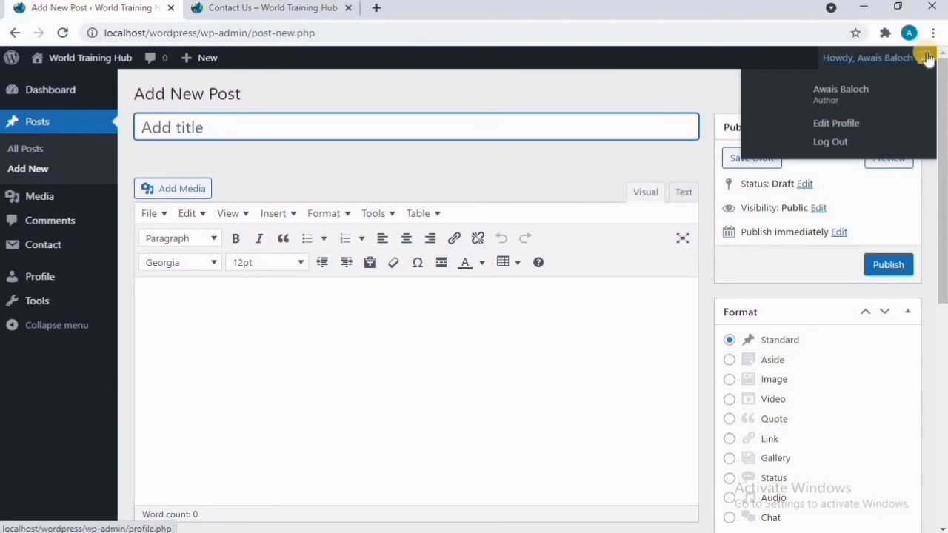
left_click(830, 142)
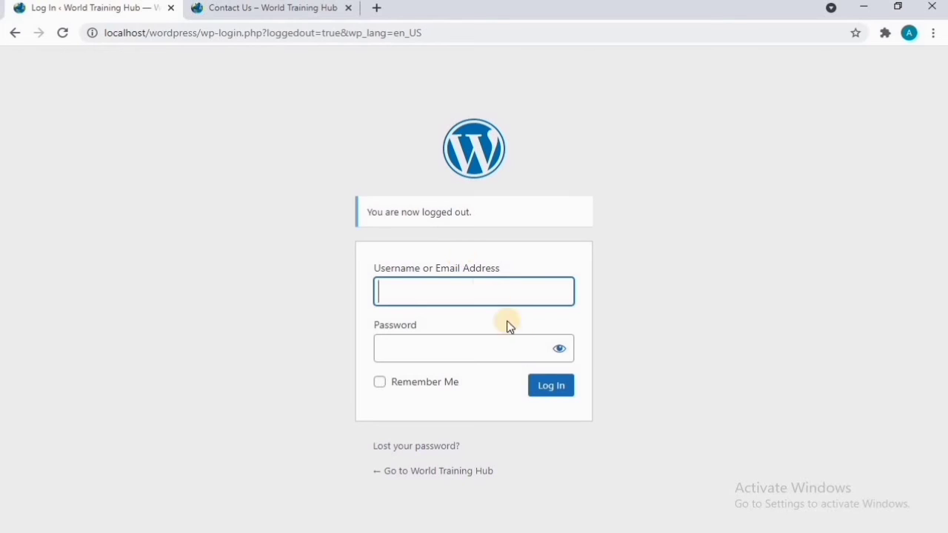
left_click(496, 295)
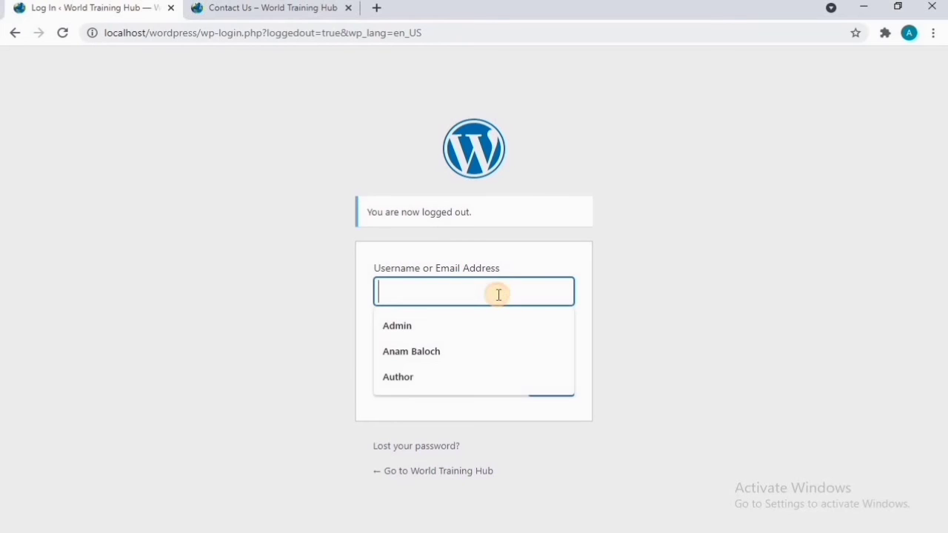
left_click(489, 361)
left_click(490, 351)
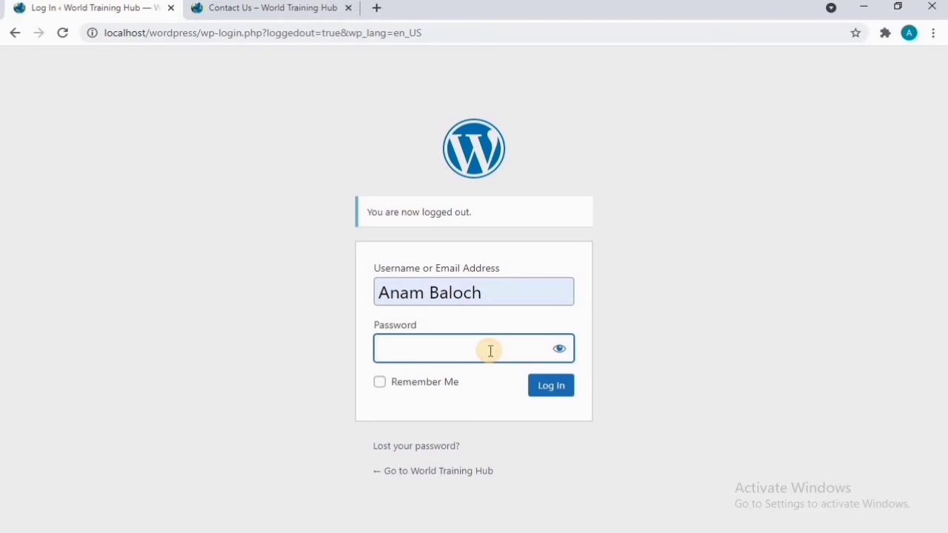
type("••••••••")
key("Return")
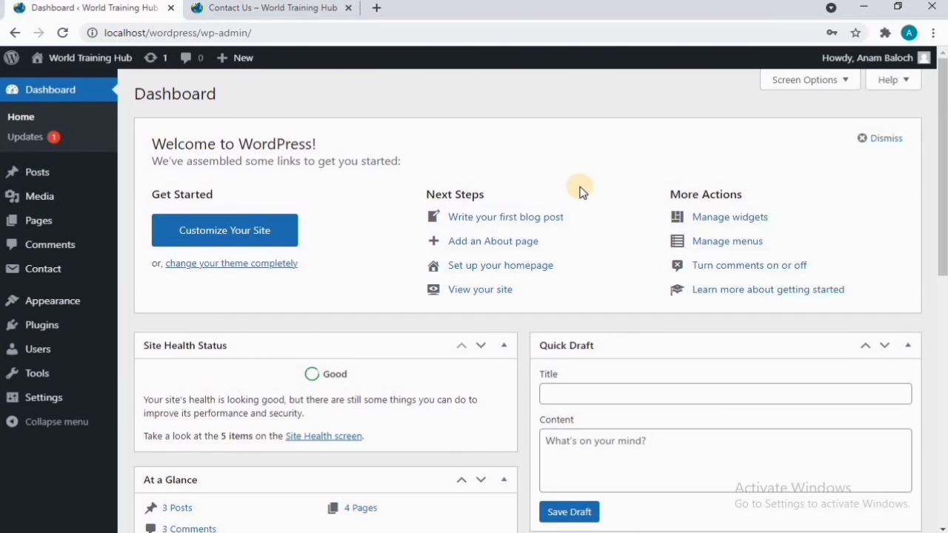
Step: Go to Users > All Users and choose Delete on the Author account's row
mouse_move(42, 349)
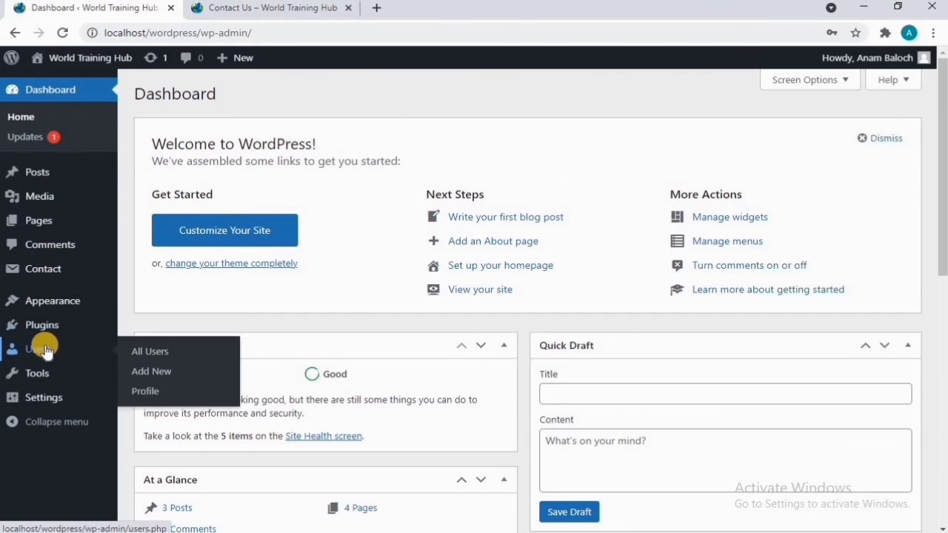
left_click(148, 354)
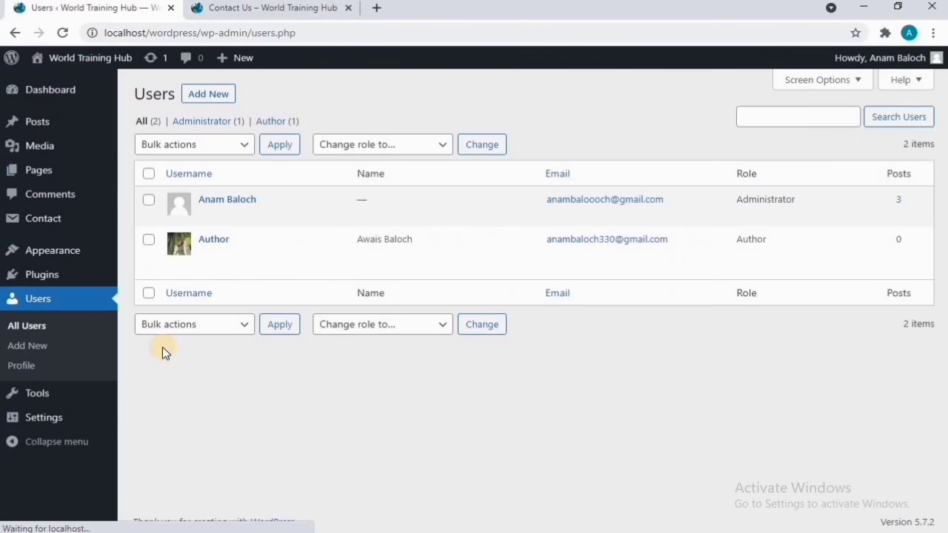
mouse_move(232, 253)
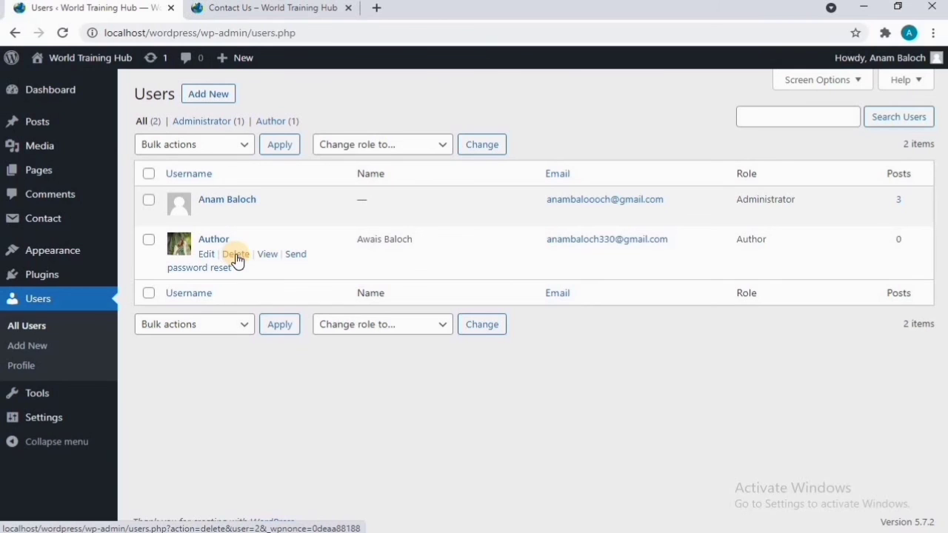
left_click(236, 254)
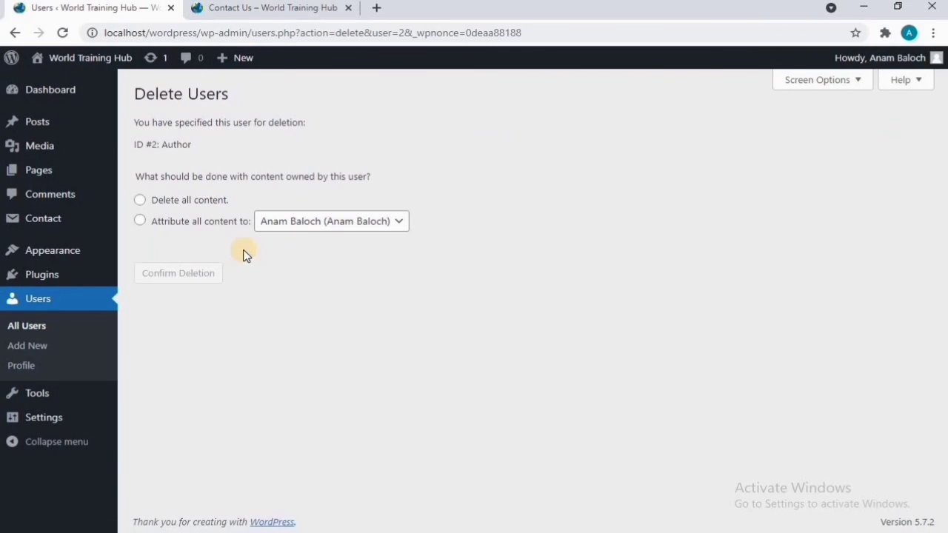
Step: Choose 'Delete all content' for the Author account (ID #2) and confirm the deletion
left_click(140, 200)
left_click(179, 273)
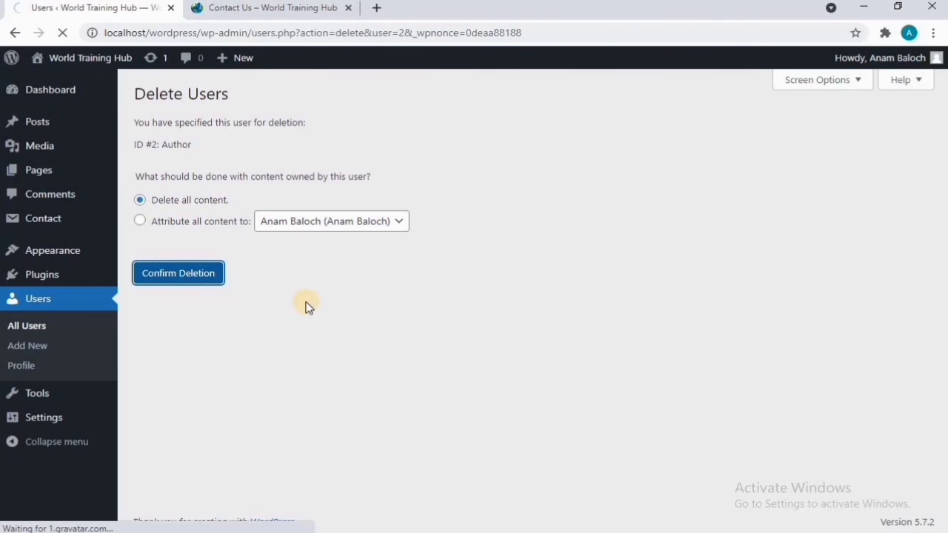